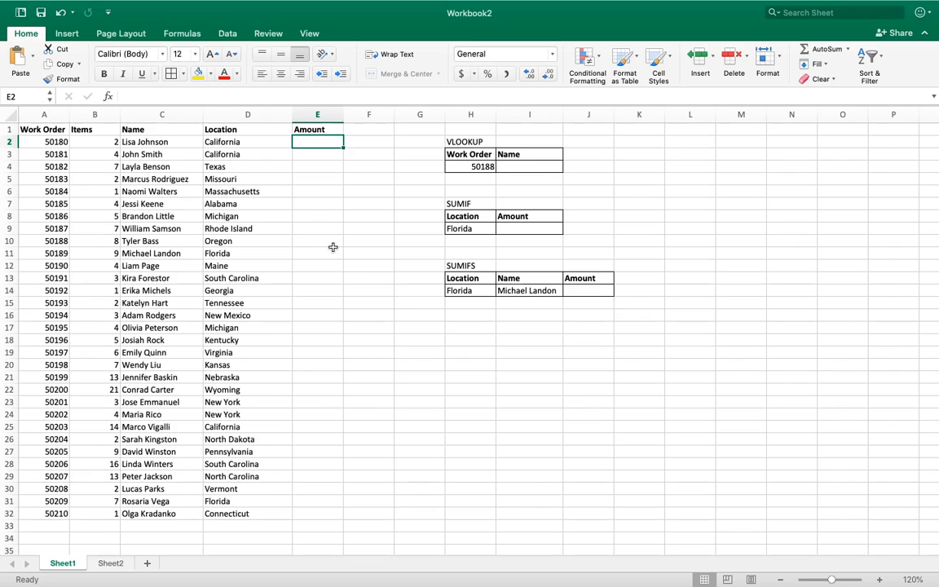
- Enter the formula =5.99*B2 in cell E2 to calculate the first order's amount
text(=5.99*)
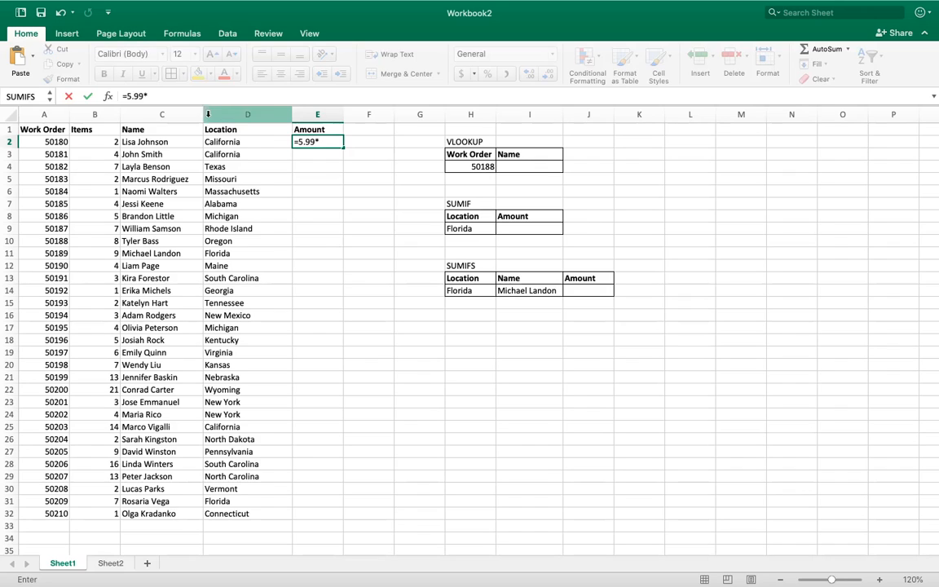
click(92, 142)
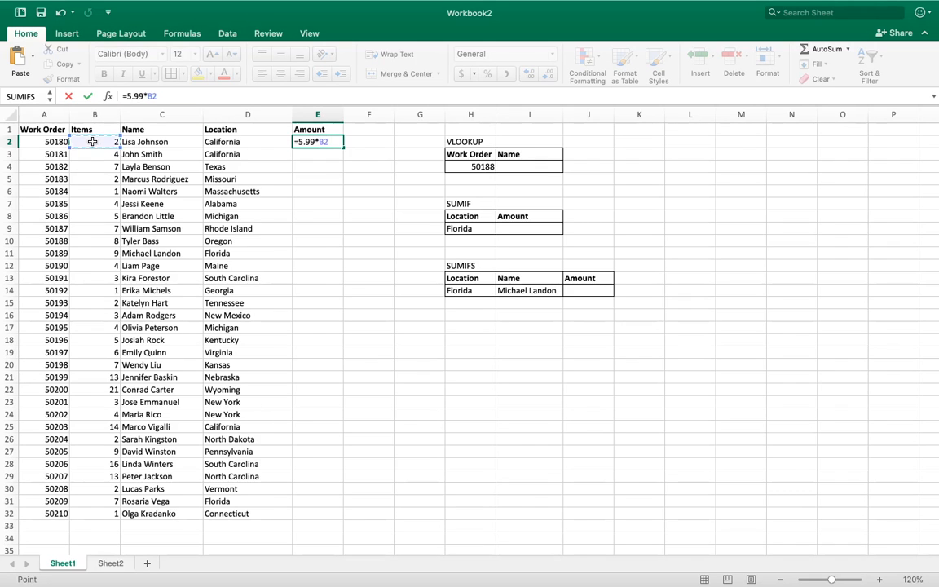
key(Return)
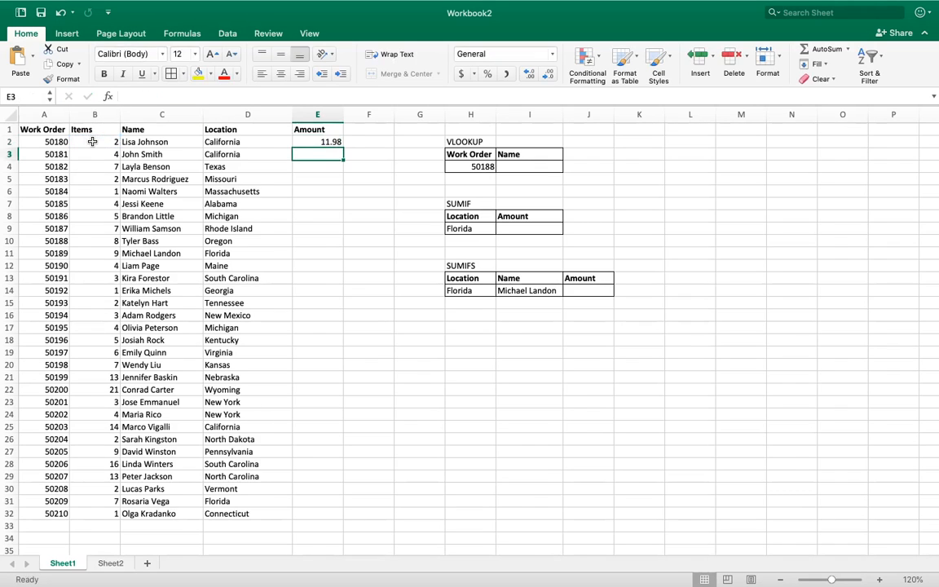
- Fill the multiplication formula from E2 down through E32, and undo the fill
click(326, 142)
drag(343, 146, 311, 514)
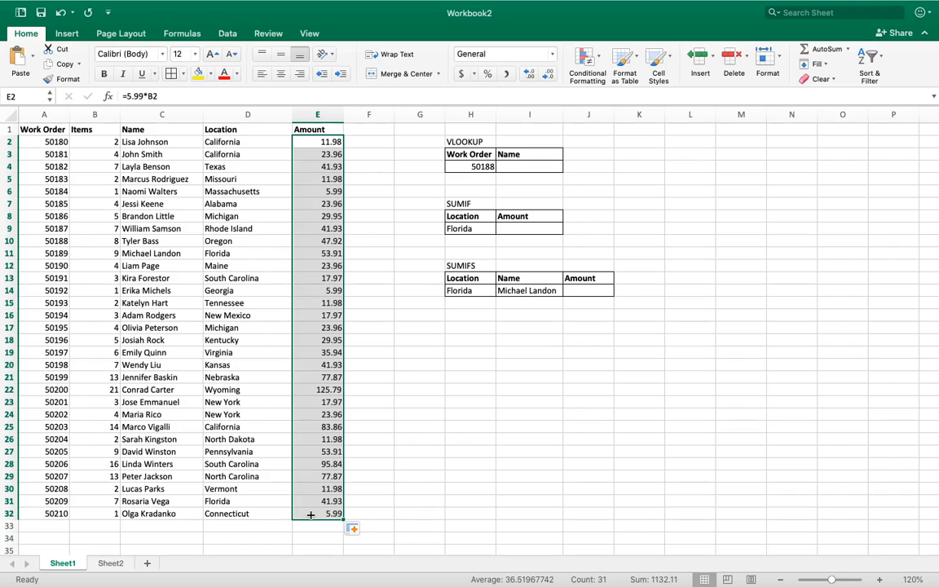
key(super+z)
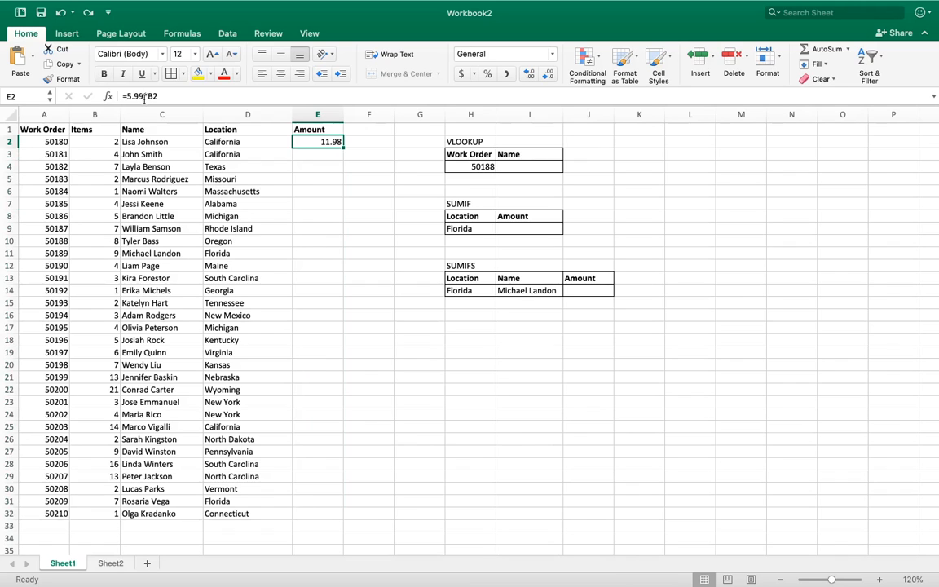
- Replace the formula in E2 with =PRODUCT(B2, 5.99) and fill it down through E32
text(=p)
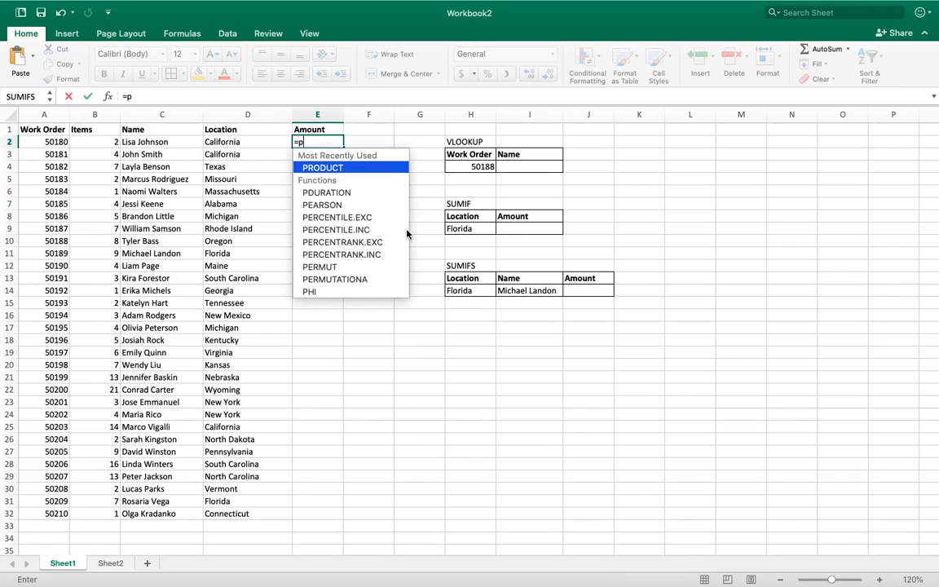
text(roduct()
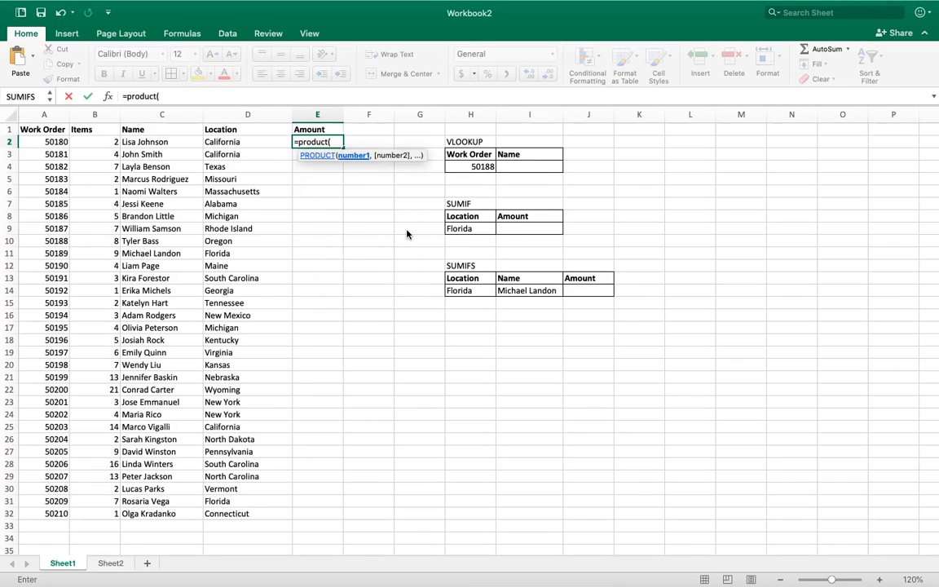
click(105, 143)
text(,)
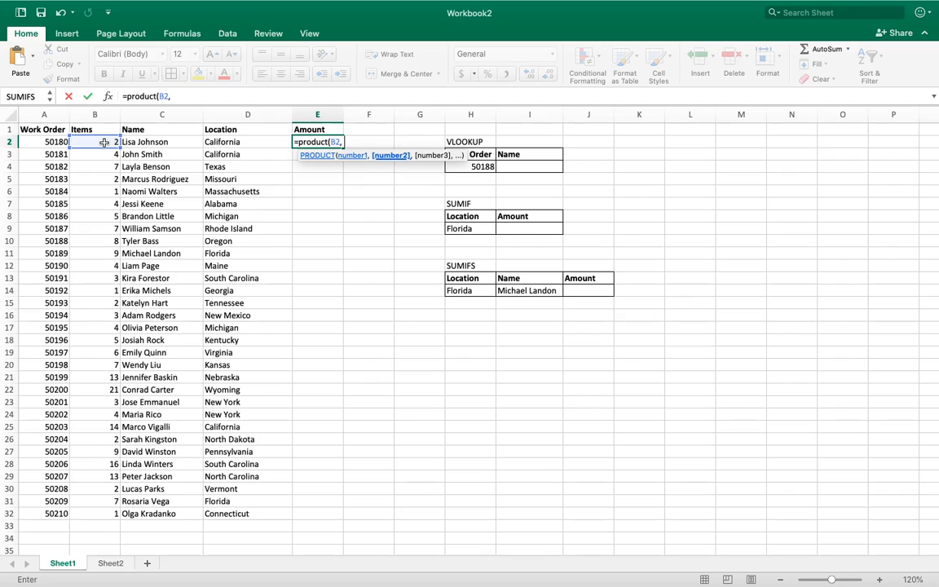
text( 5.99))
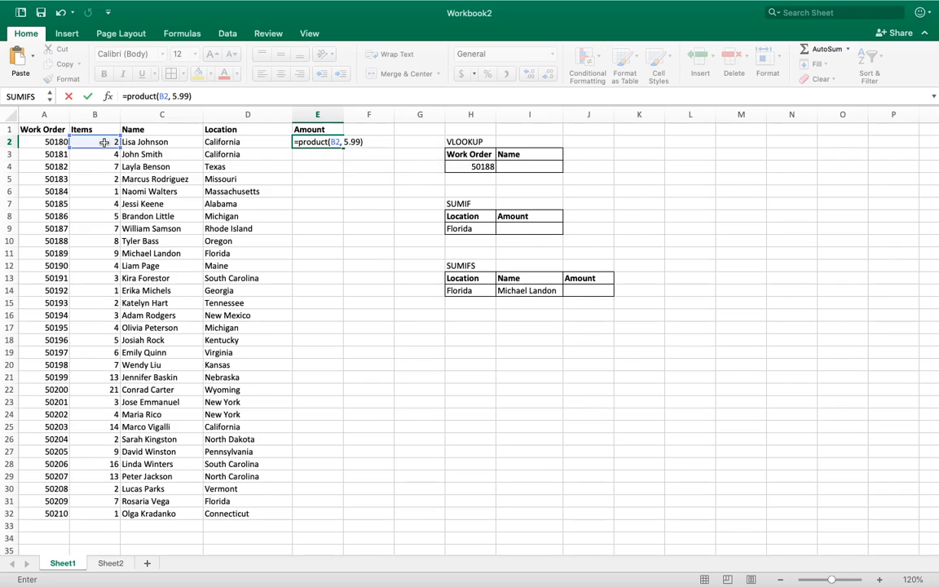
key(Return)
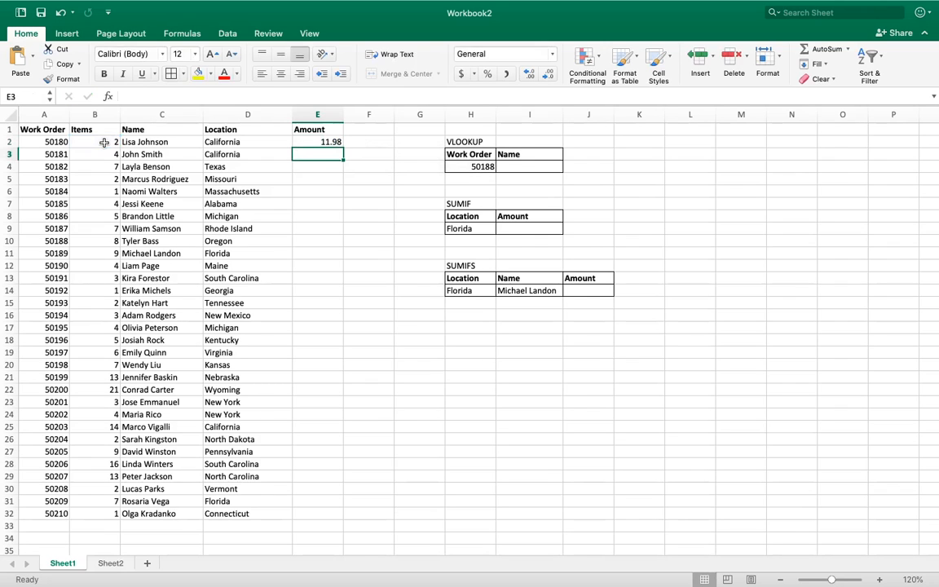
click(324, 142)
drag(344, 148, 324, 514)
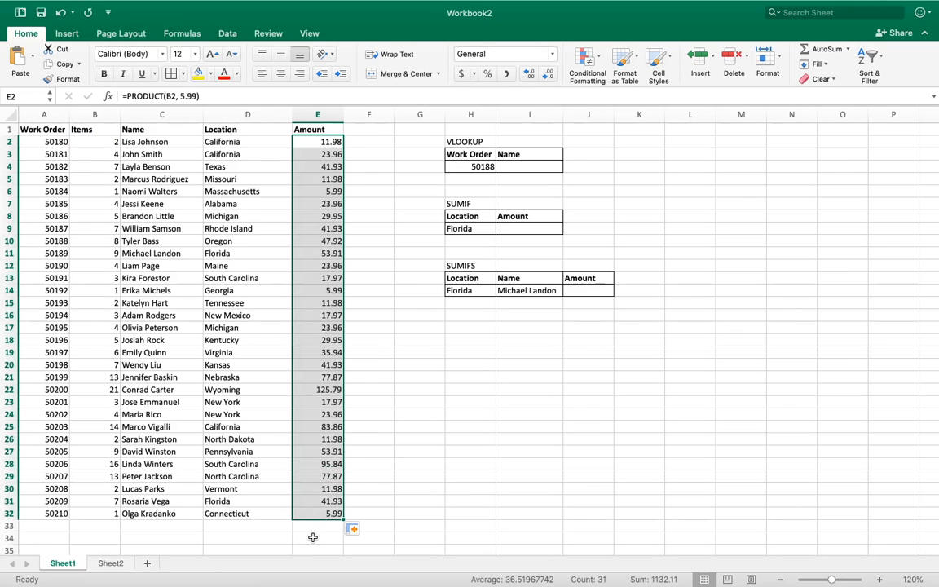
- Total the Amount column in cell E34 with the formula =SUM(E2:E32)
click(312, 537)
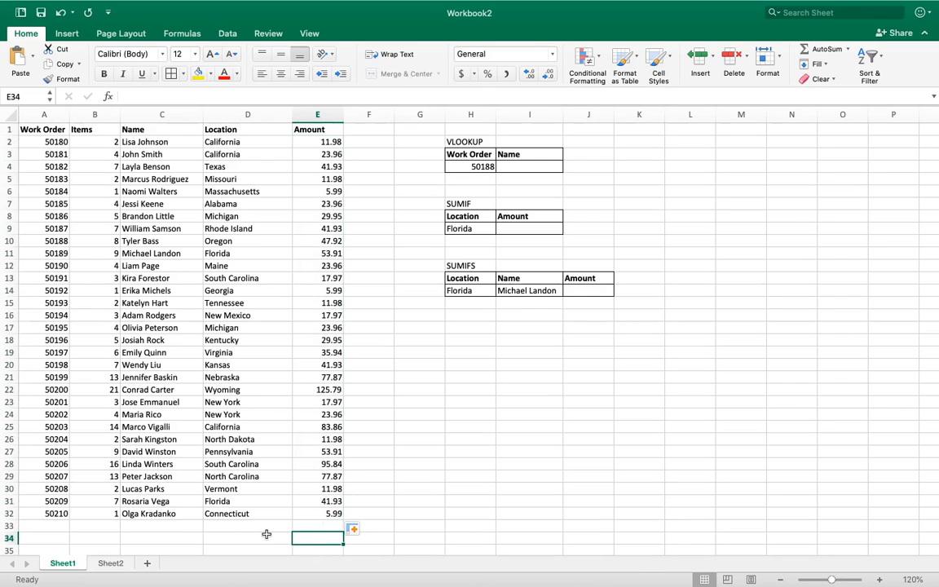
text(=)
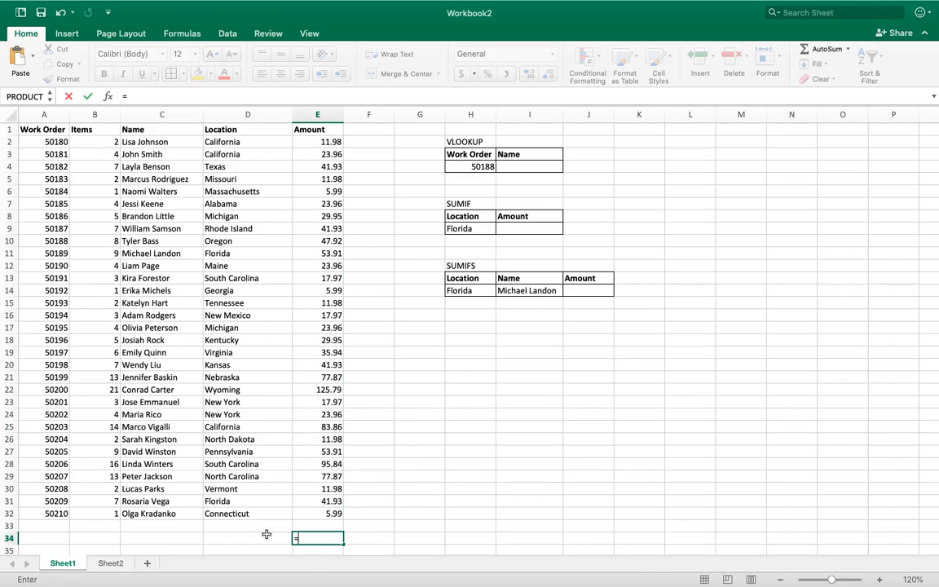
text(sum()
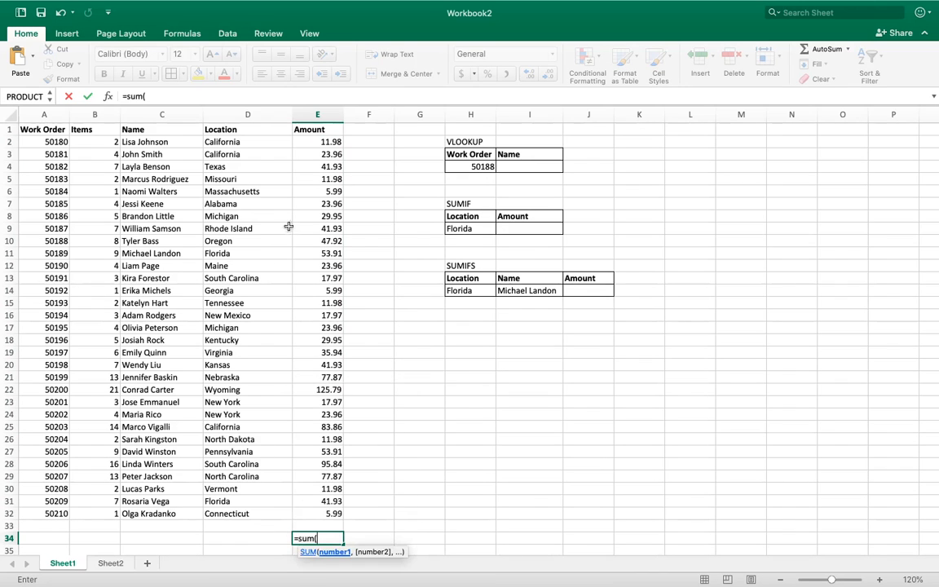
drag(312, 140, 306, 514)
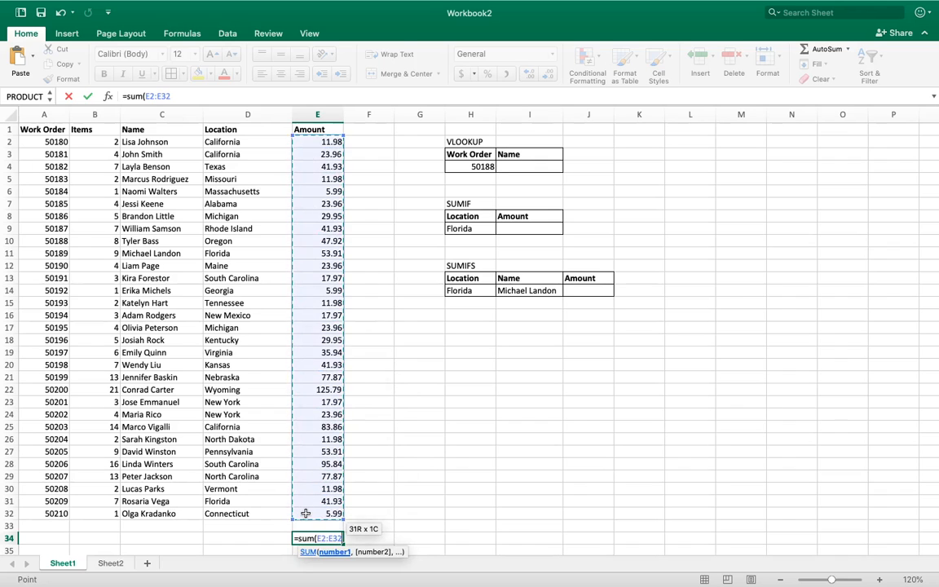
text())
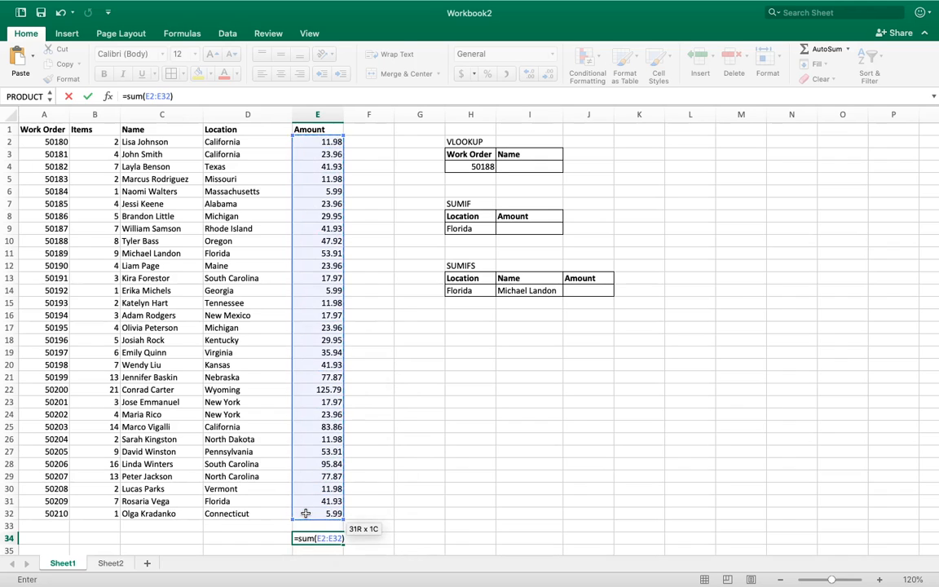
key(Return)
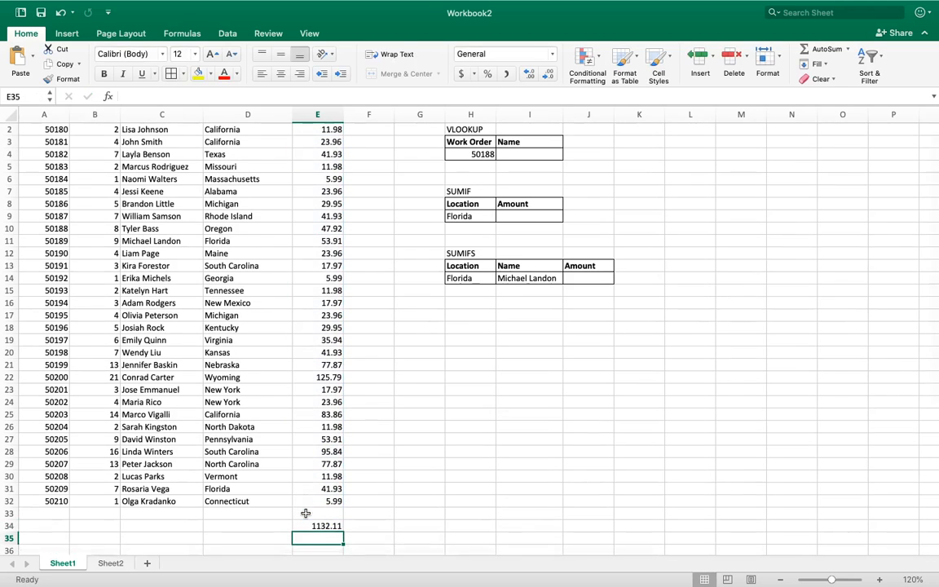
- Enter =VLOOKUP(H4,A1:C32,3,FALSE) in I4 to return the work order's name, and check the matching row in the data table
scroll(306, 513, up, 1)
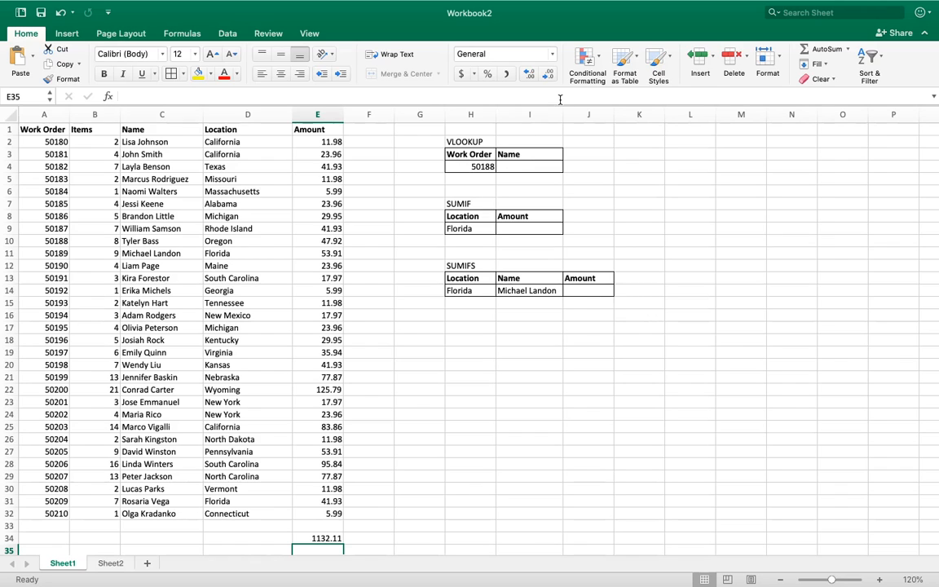
click(517, 168)
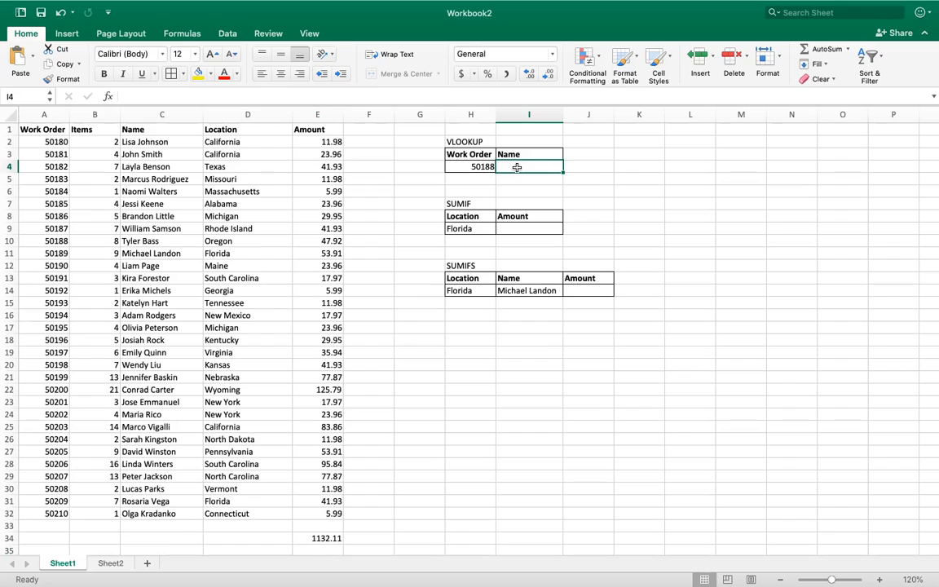
text(=vlo)
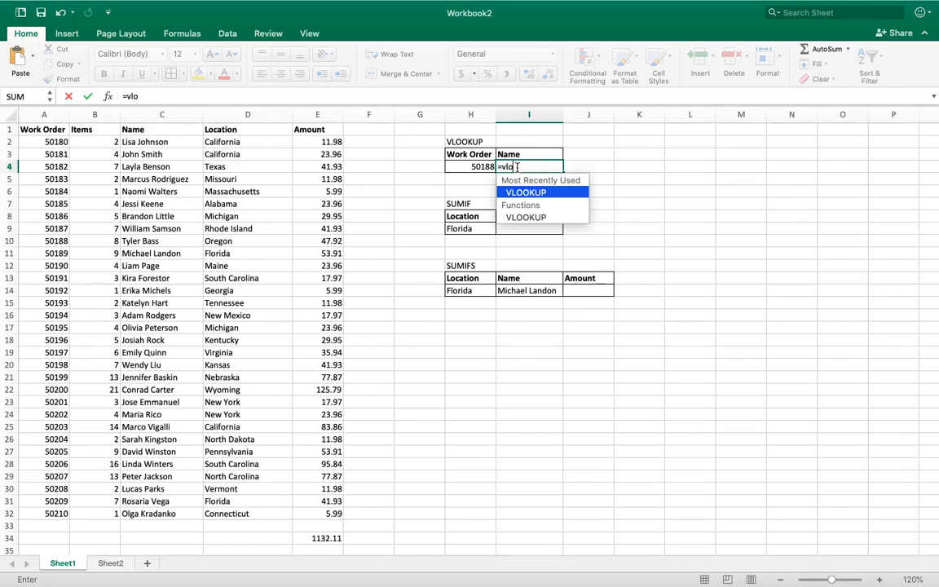
text(okup()
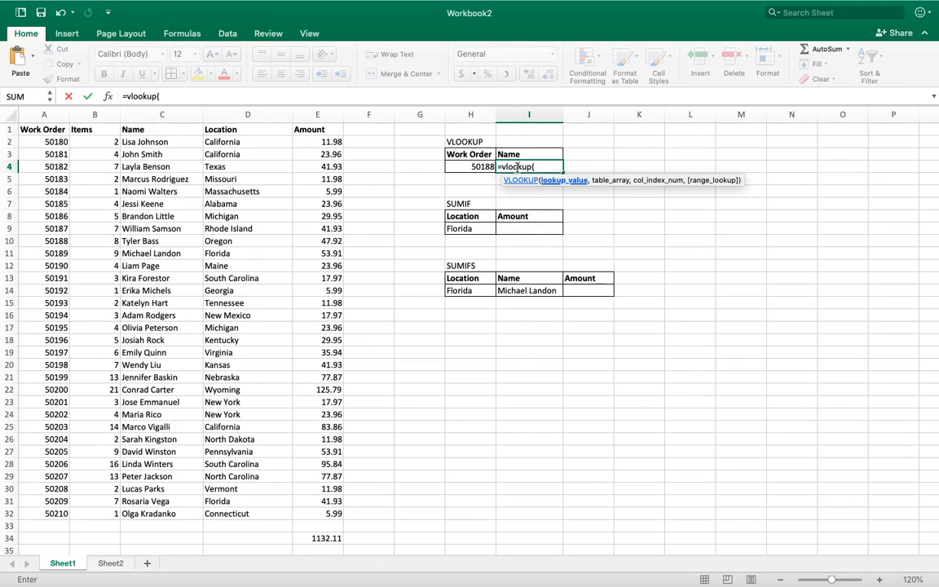
click(469, 167)
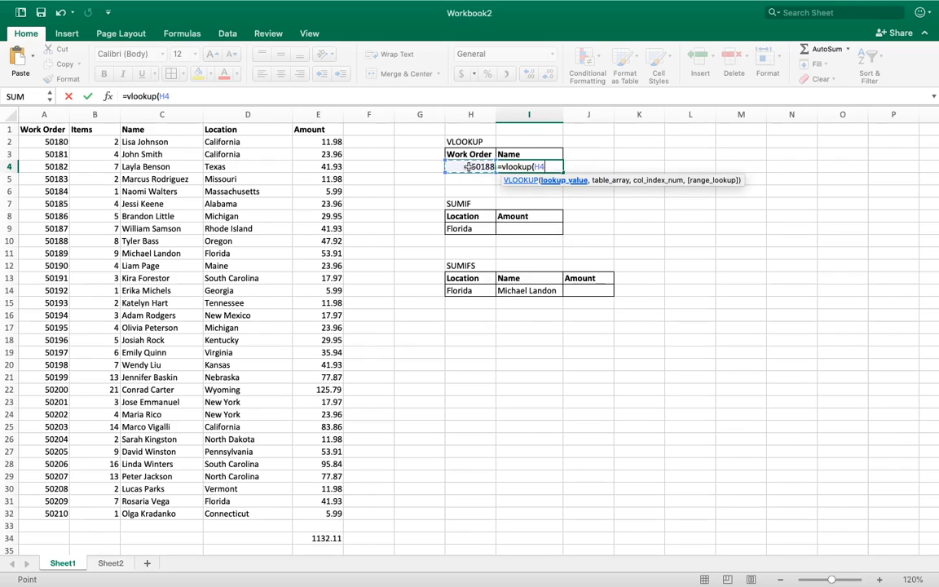
text(,)
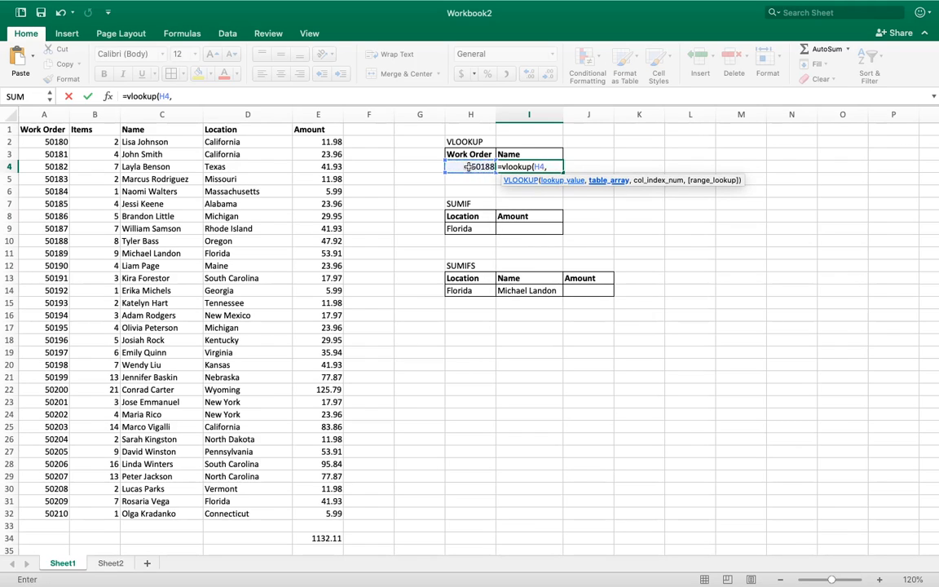
click(42, 129)
drag(42, 129, 161, 513)
text(,)
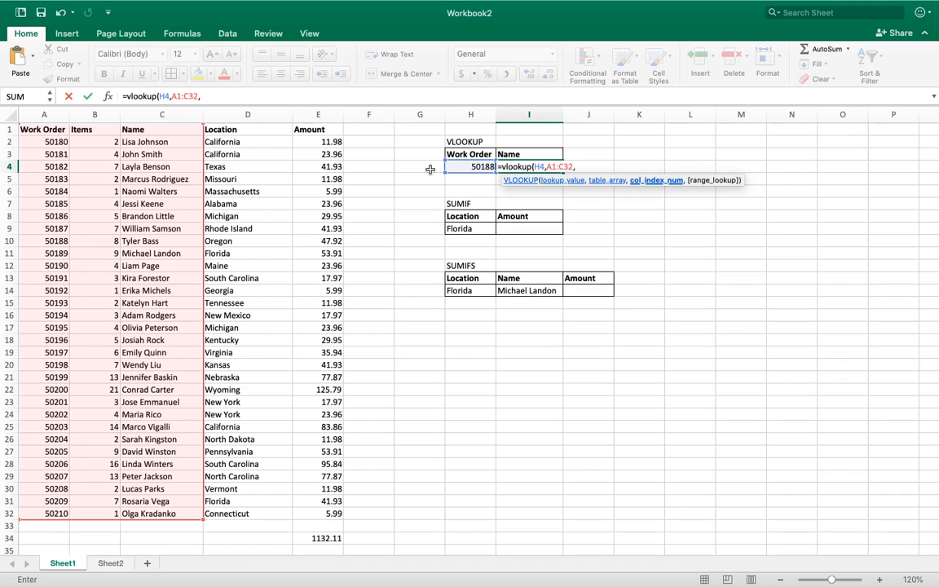
text(3,)
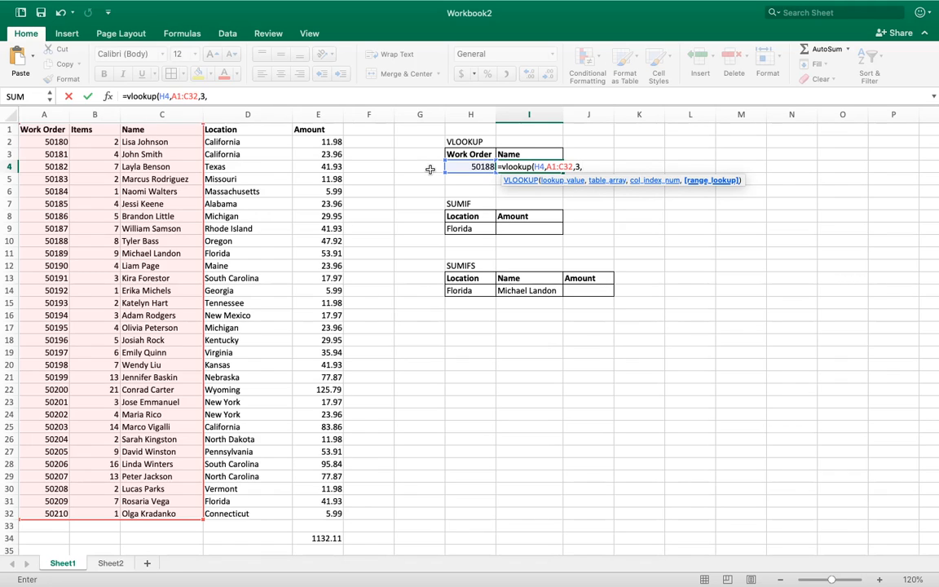
text(false)
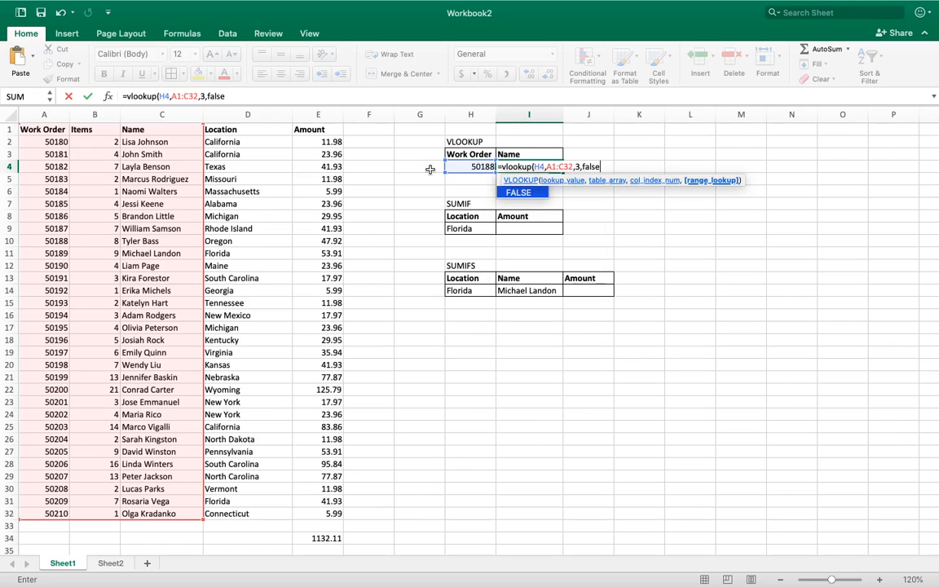
text())
key(Return)
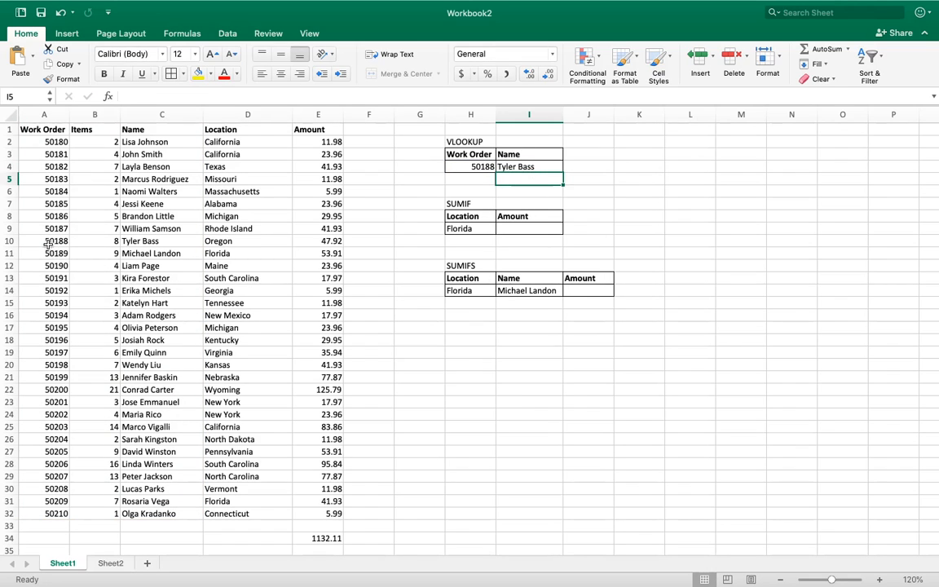
drag(45, 242, 155, 241)
click(515, 352)
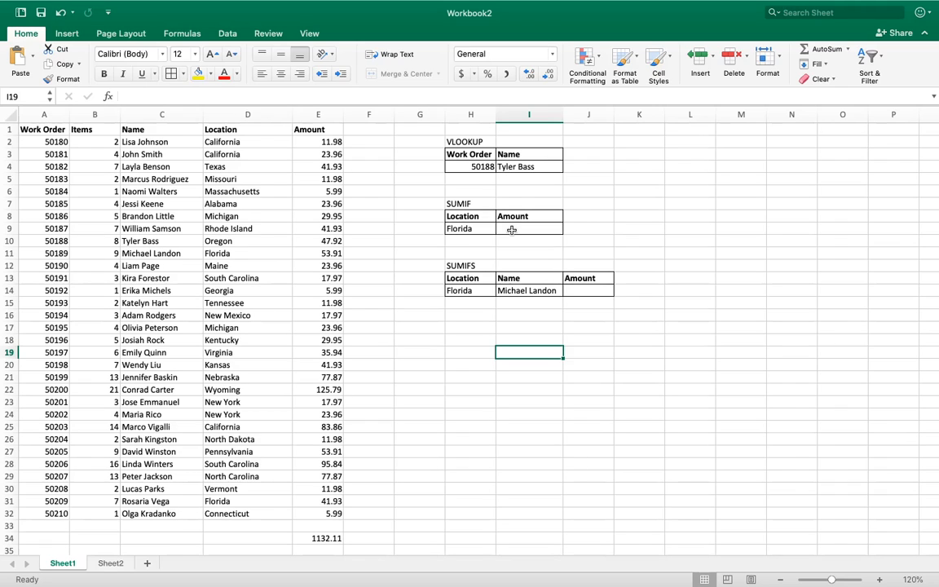
- Total the Amount values for the location in H9 by entering =SUMIF(D1:D32,H9,E1:E32) in I9
click(513, 230)
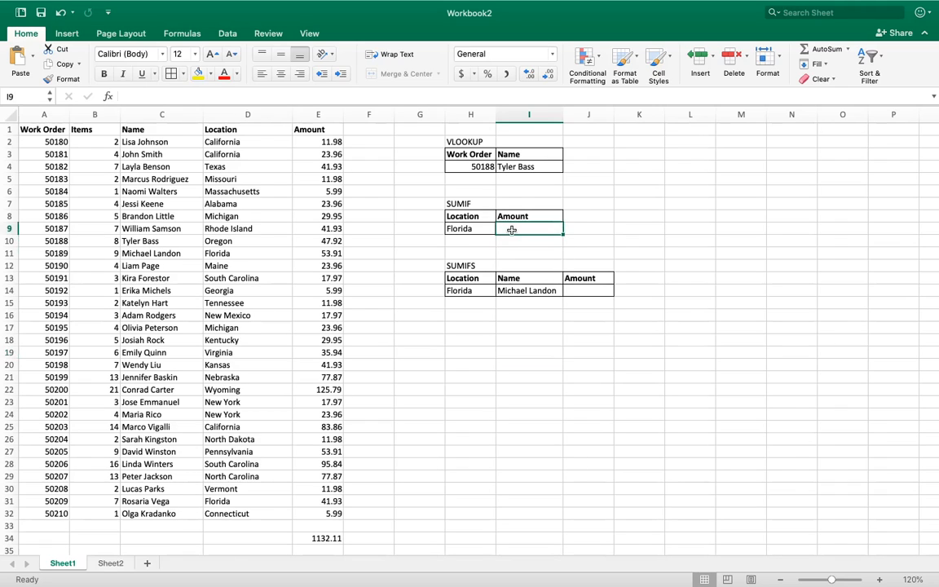
text(=sum)
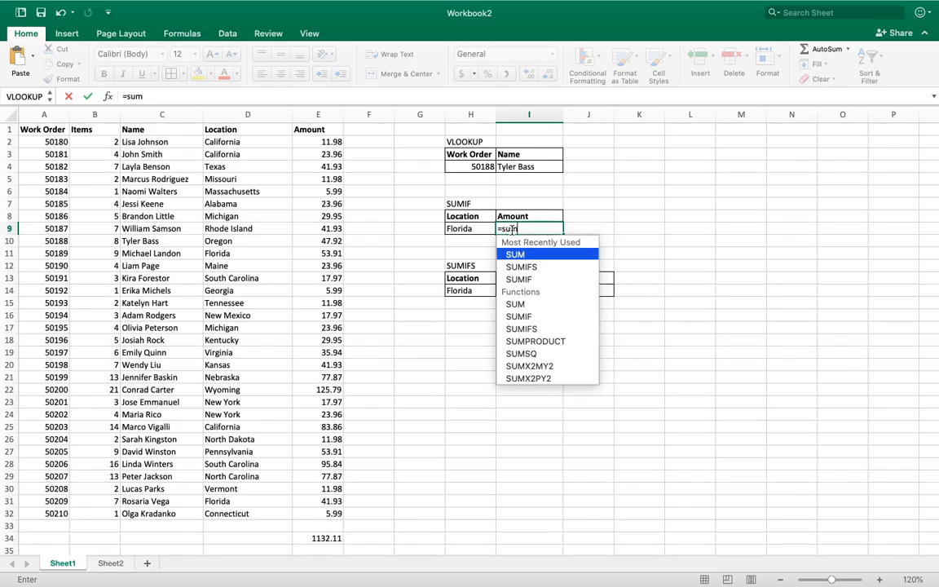
text(if()
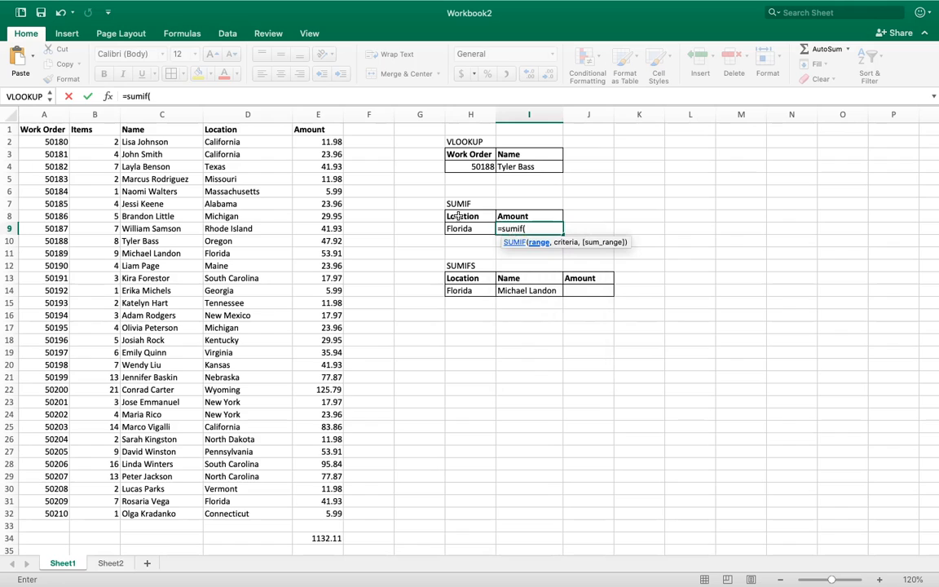
click(231, 130)
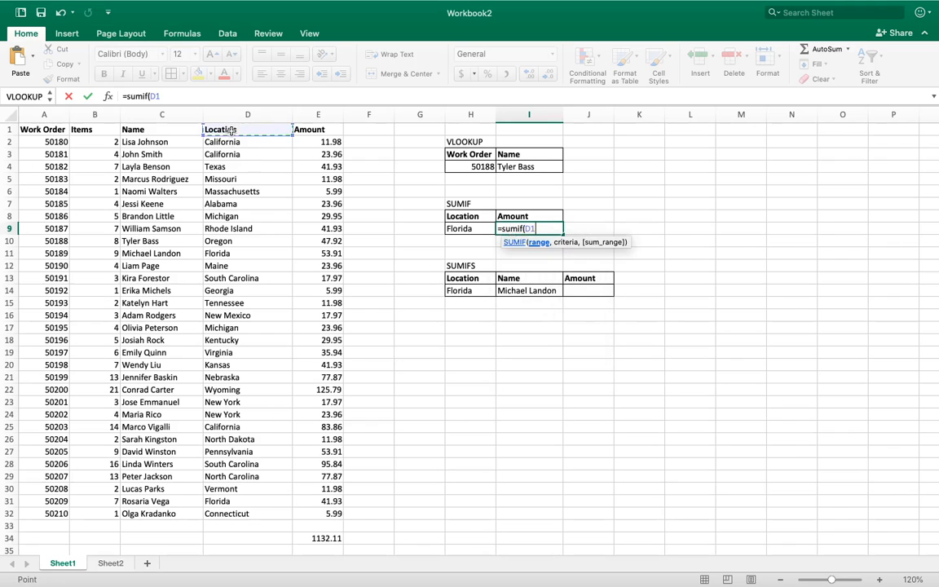
drag(232, 131, 228, 512)
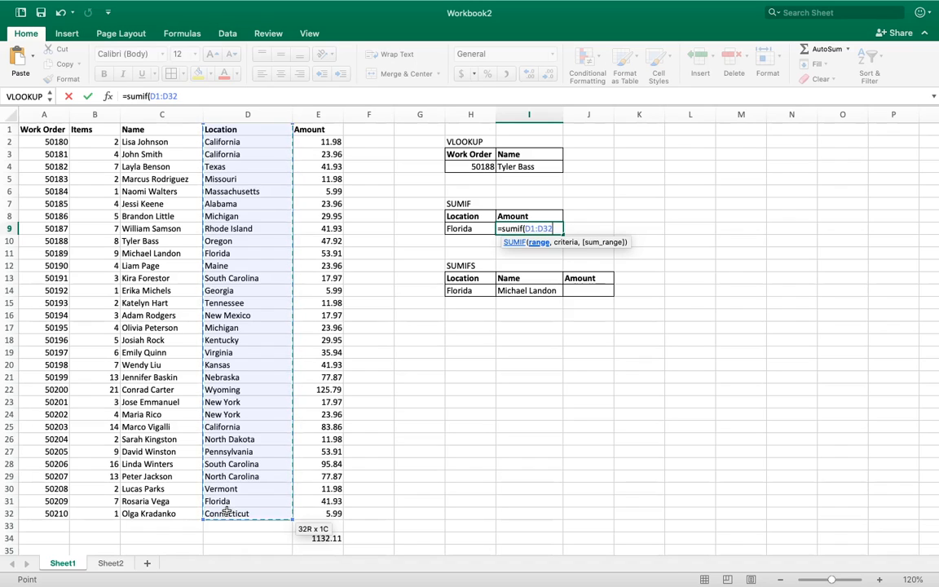
text(,)
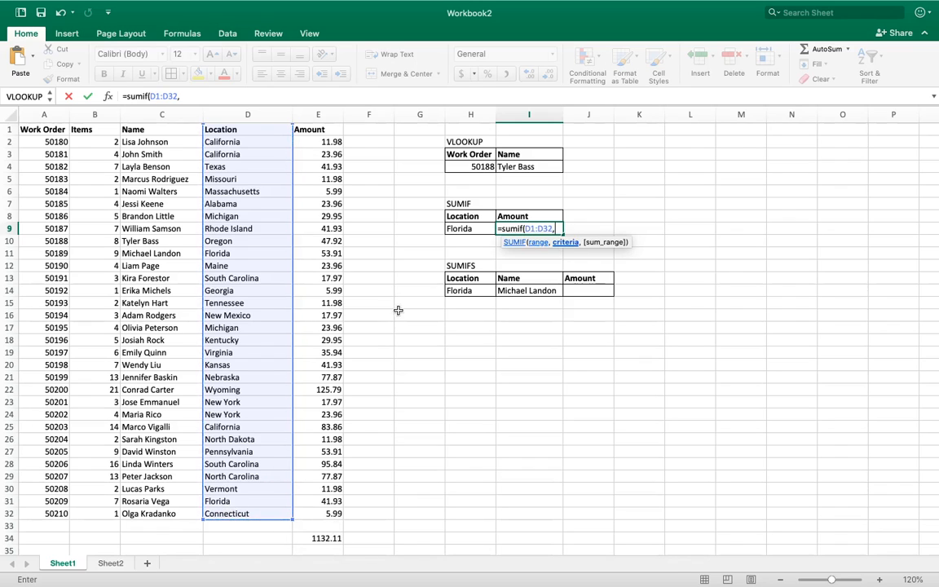
click(463, 229)
text(,)
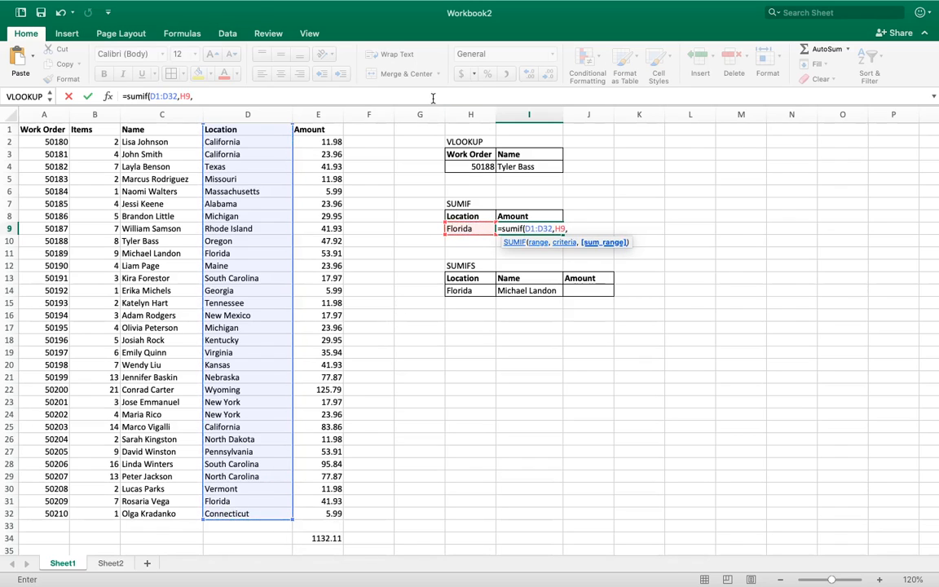
drag(324, 130, 309, 508)
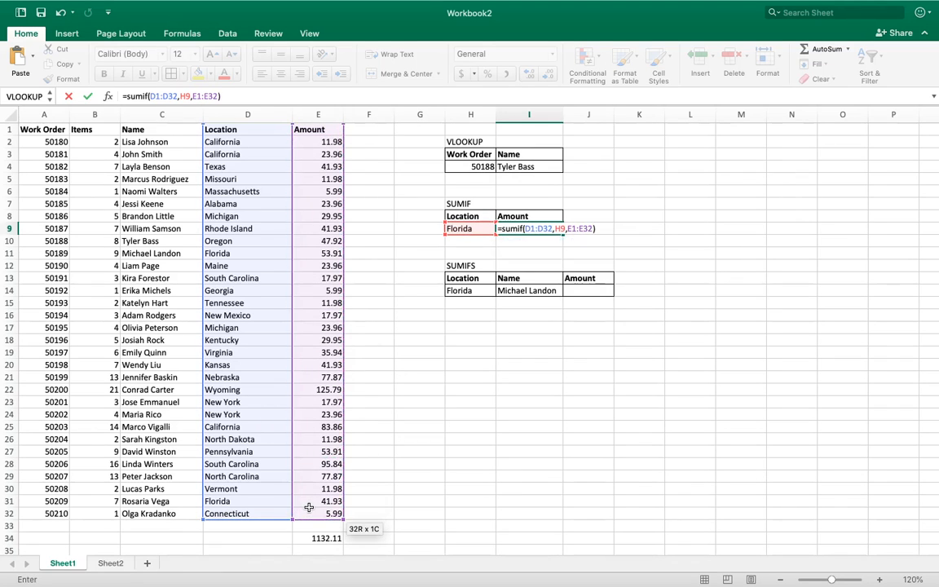
key(Return)
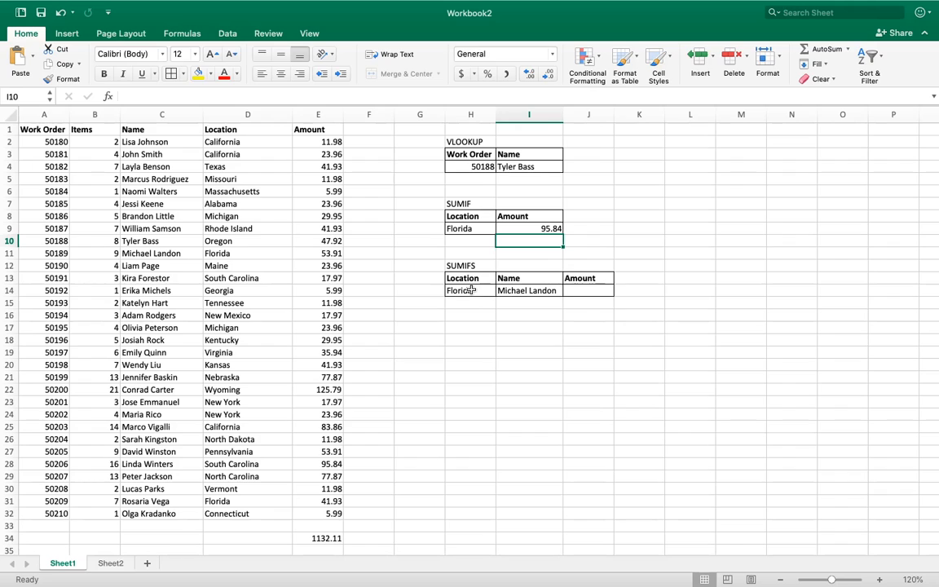
- Enter =SUMIFS(E1:E32,D1:D32,H14,C1:C32,I14) in J14 to total the amounts matching both the location and the name
click(582, 293)
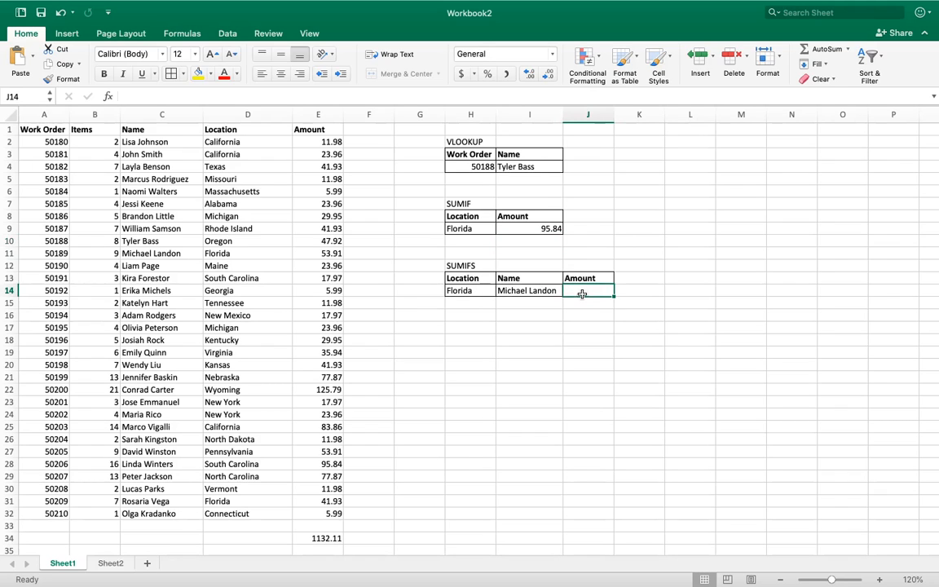
text(=sumi)
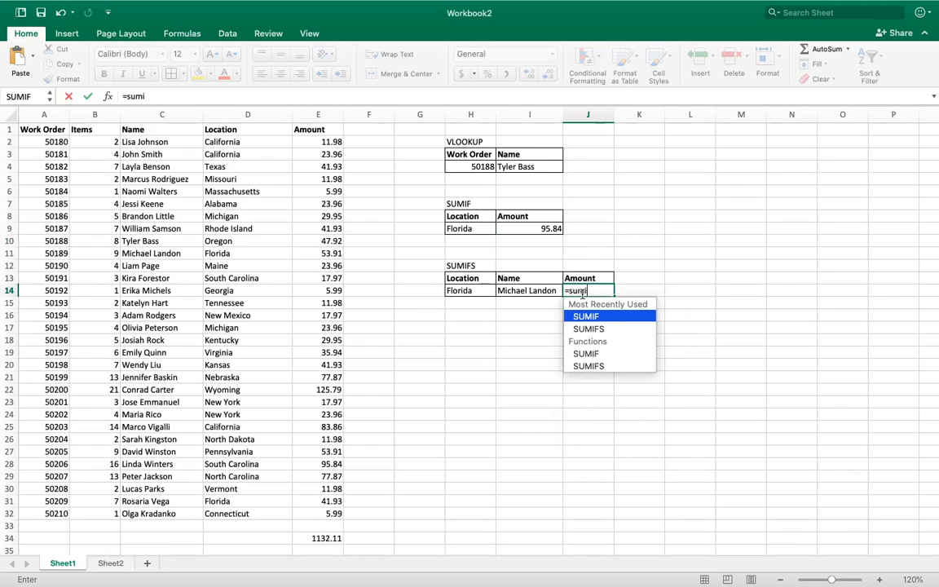
text(fs()
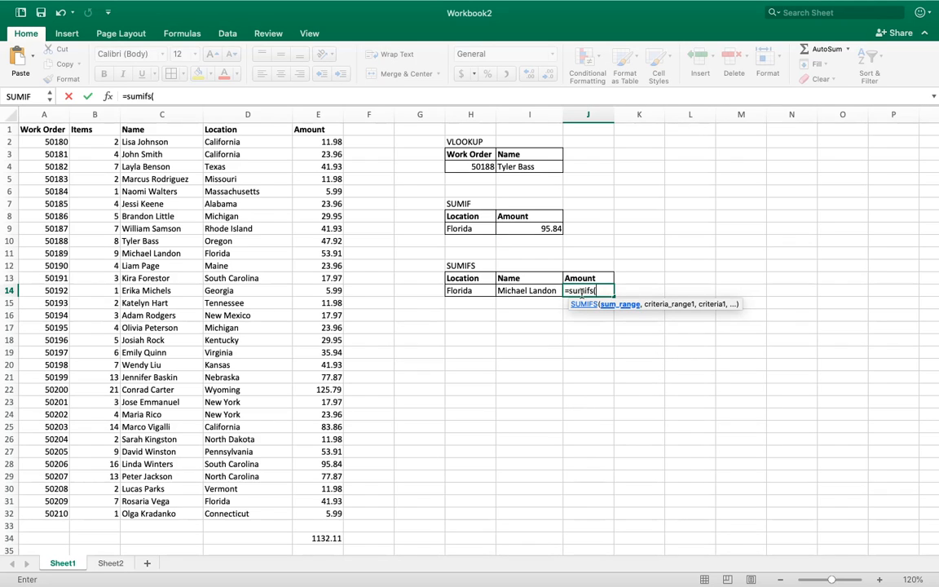
click(322, 130)
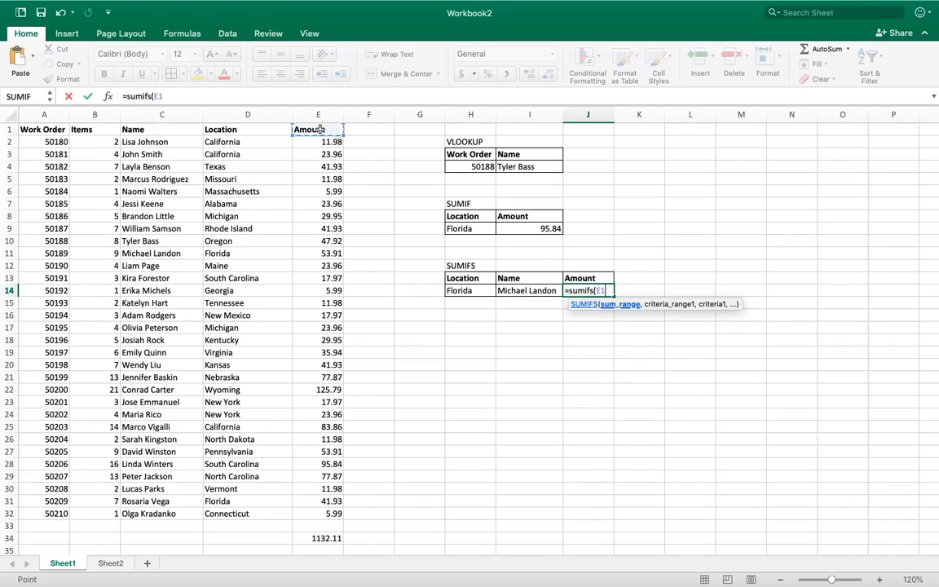
drag(321, 136, 311, 513)
text(,)
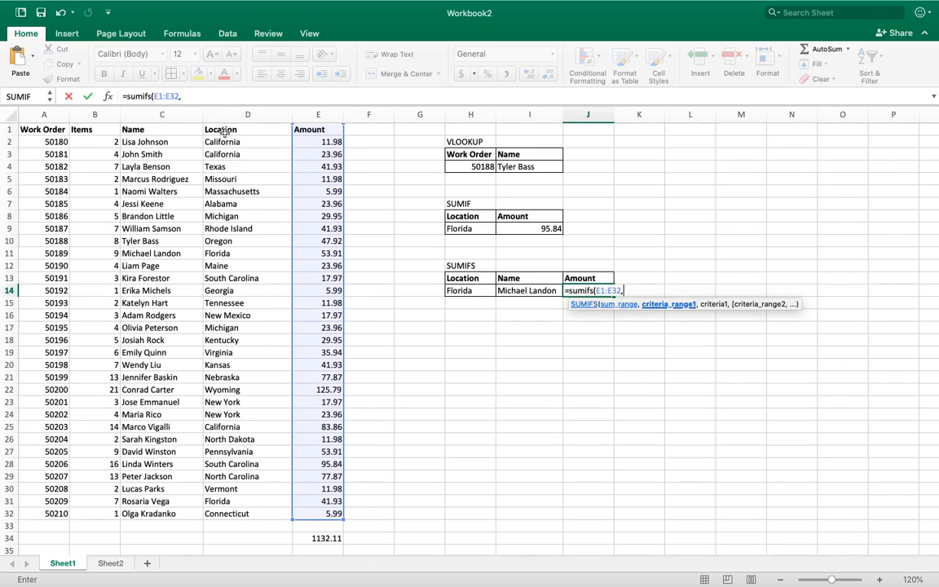
drag(220, 129, 224, 513)
text(,)
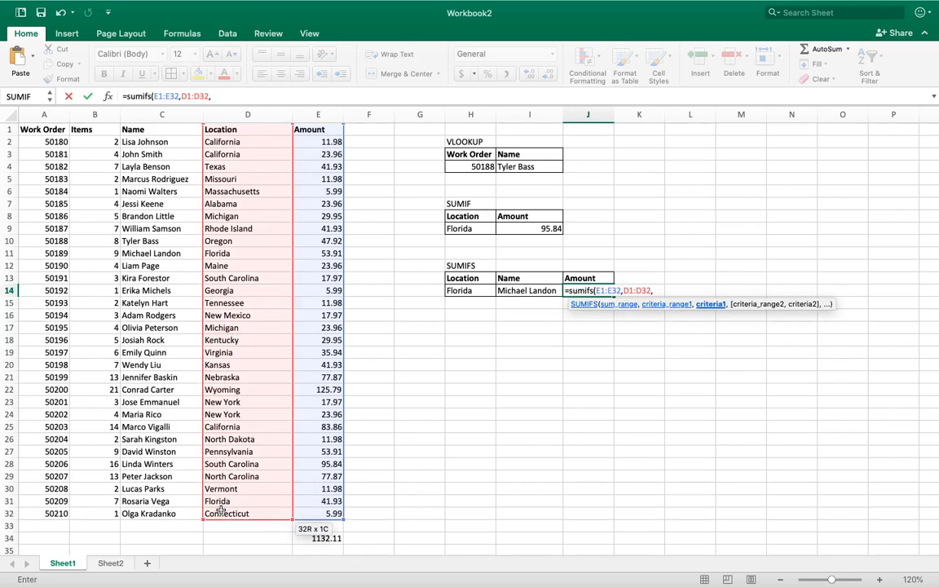
click(457, 291)
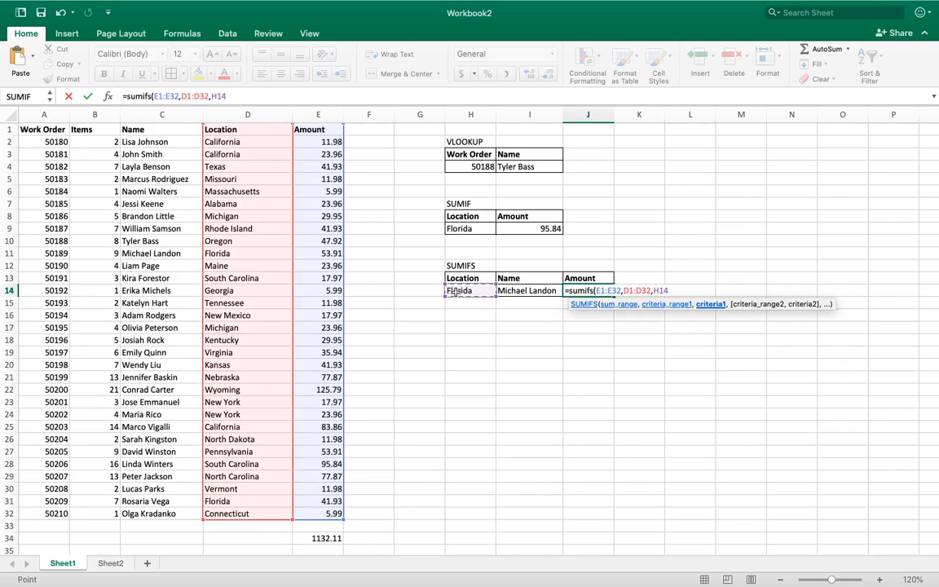
text(,)
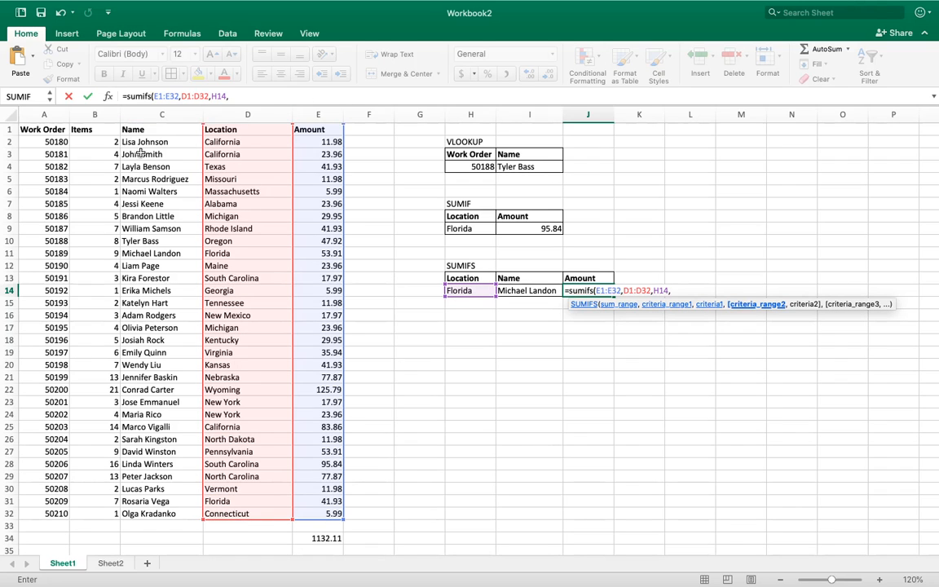
drag(135, 131, 139, 516)
text(,)
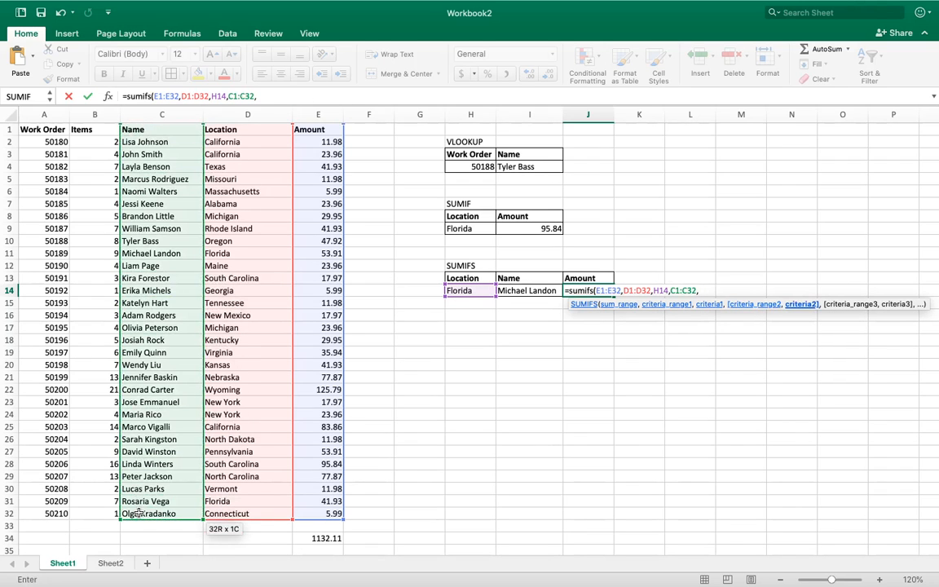
click(513, 291)
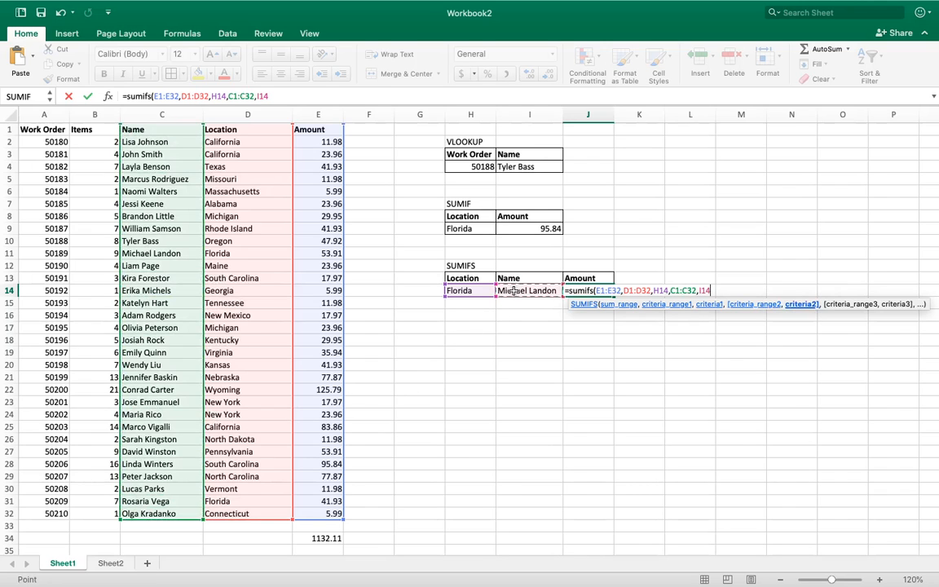
text())
key(Return)
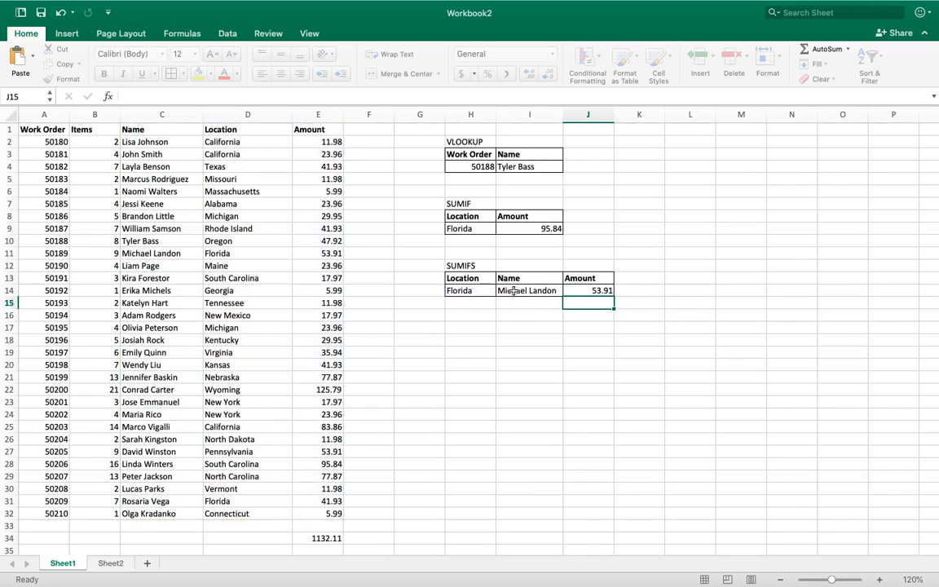